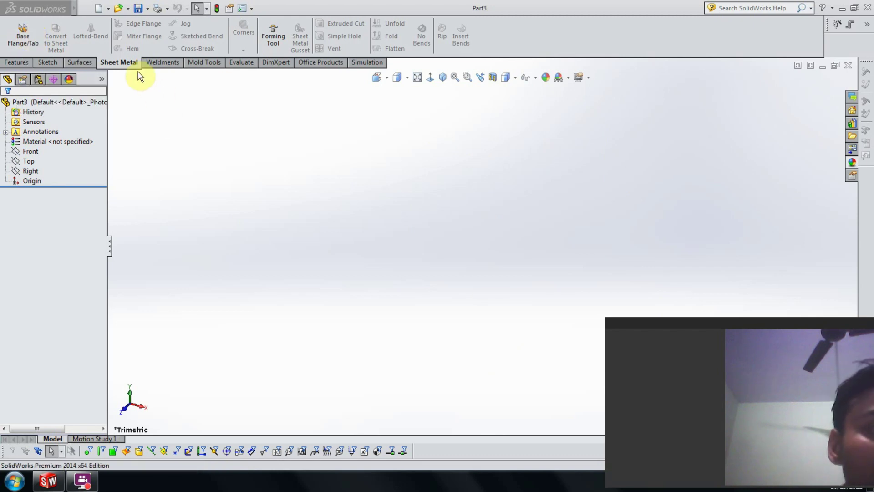
Sketch a center rectangle from the origin on the Front plane as the base flange profile.
left_click(23, 34)
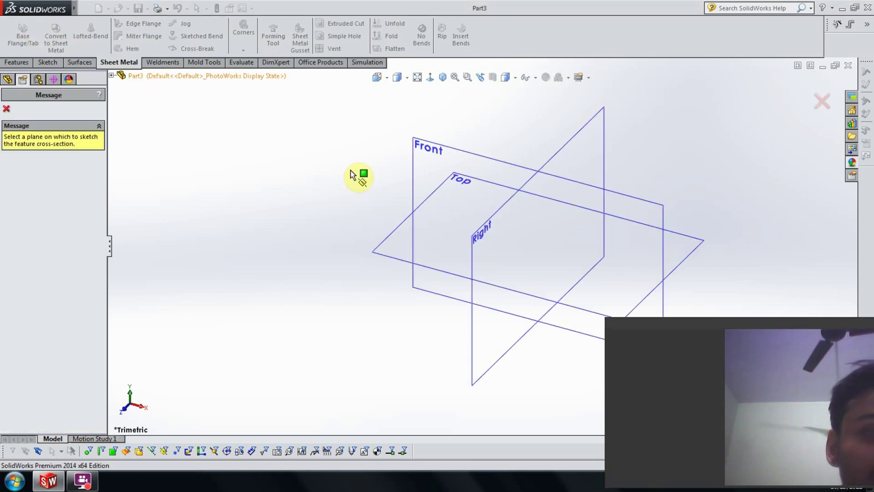
left_click(440, 146)
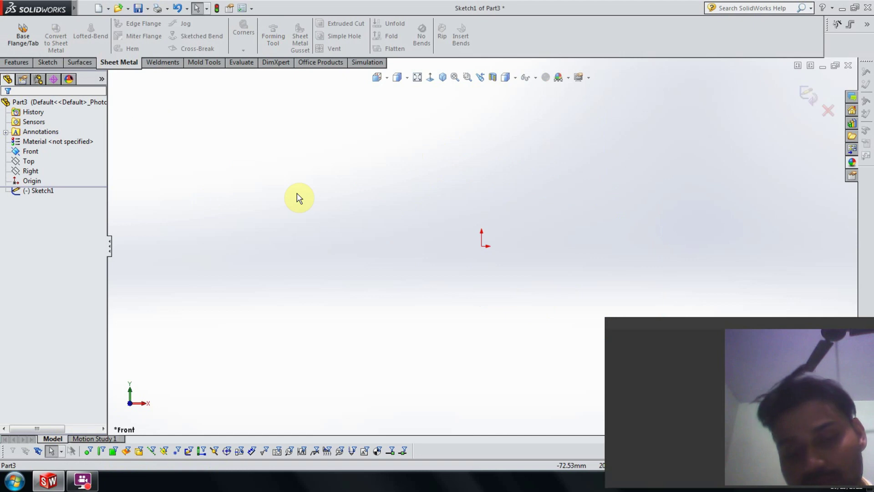
left_click(56, 63)
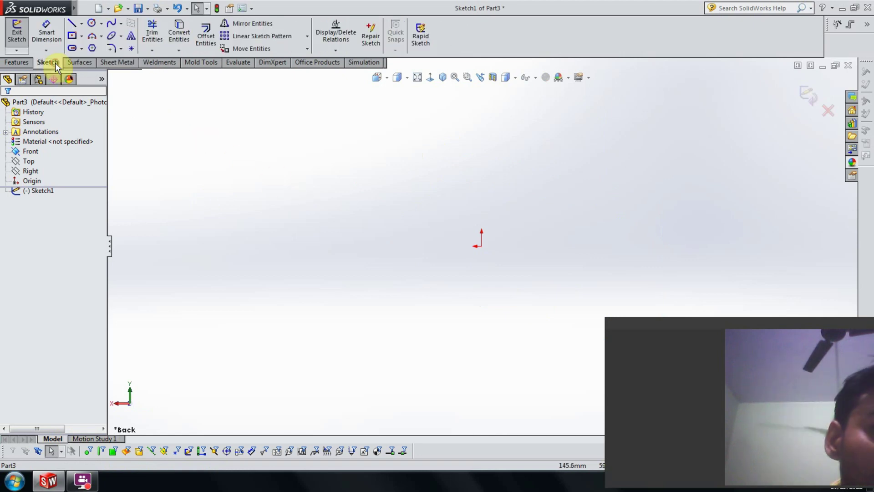
left_click(72, 35)
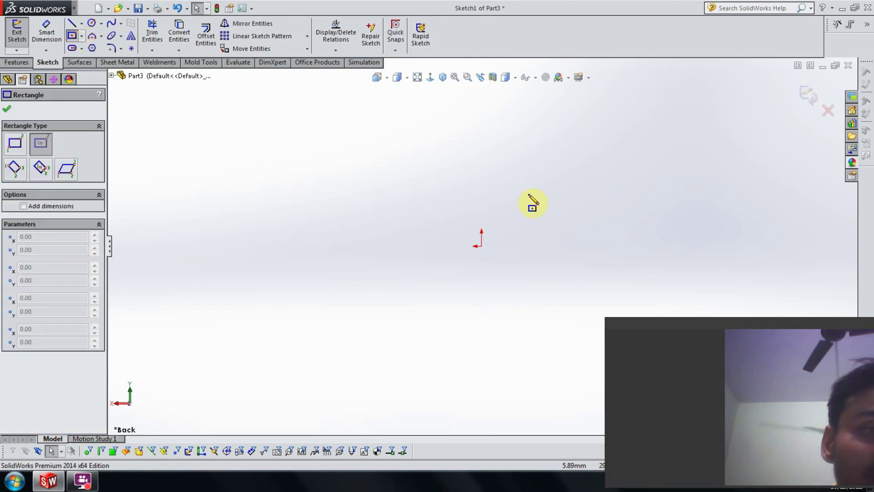
left_click(481, 246)
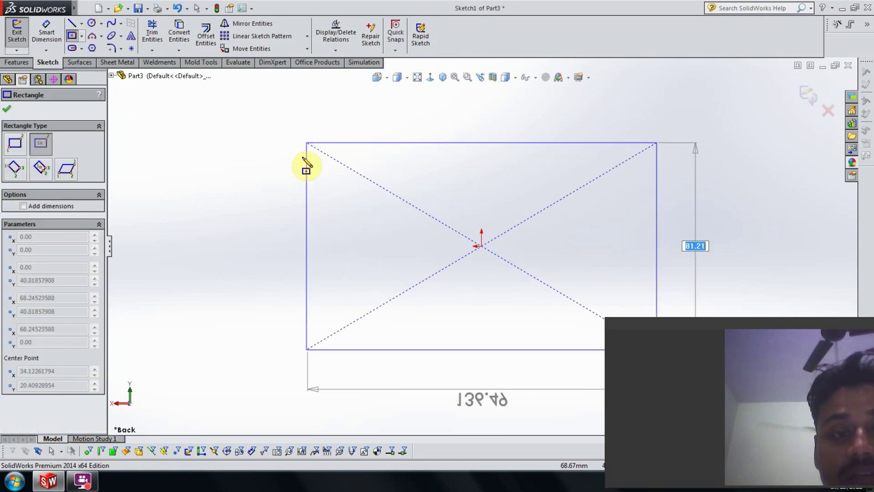
left_click(318, 169)
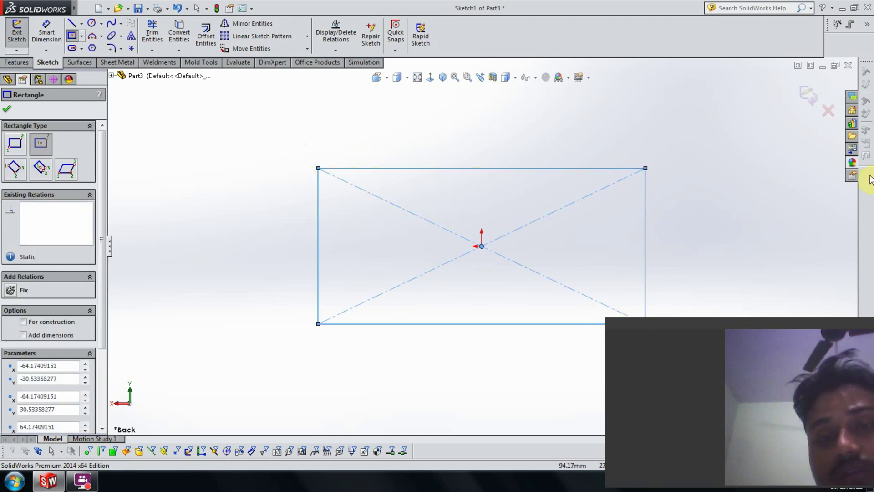
left_click(808, 94)
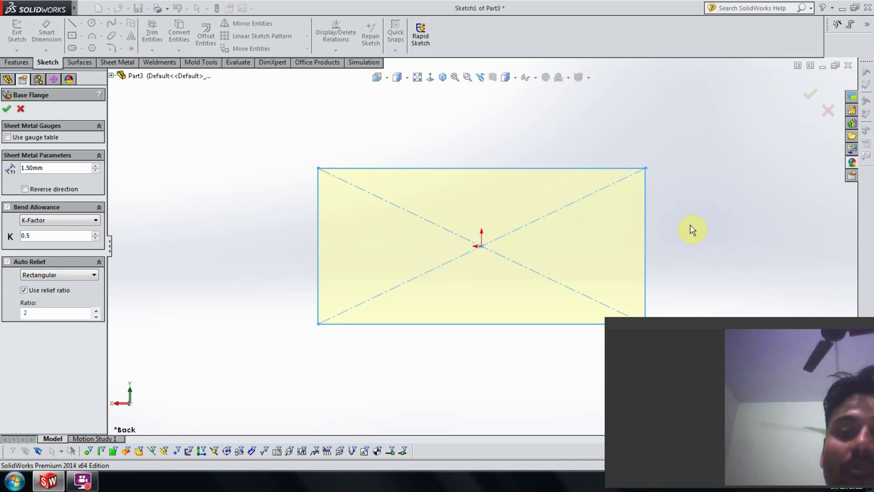
Change the base flange sheet thickness from 1.50 mm to 1.00 mm.
middle_click_drag(692, 229, 639, 299)
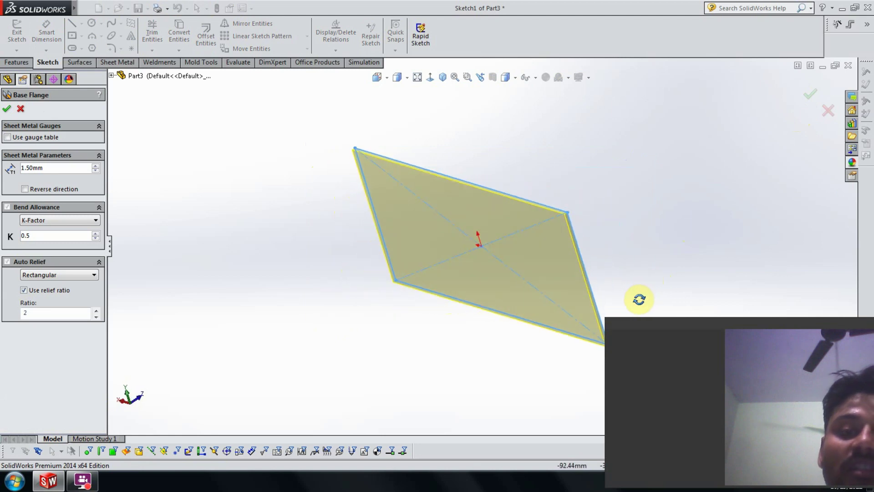
scroll(564, 208, "down", 5)
scroll(455, 186, "down", 2)
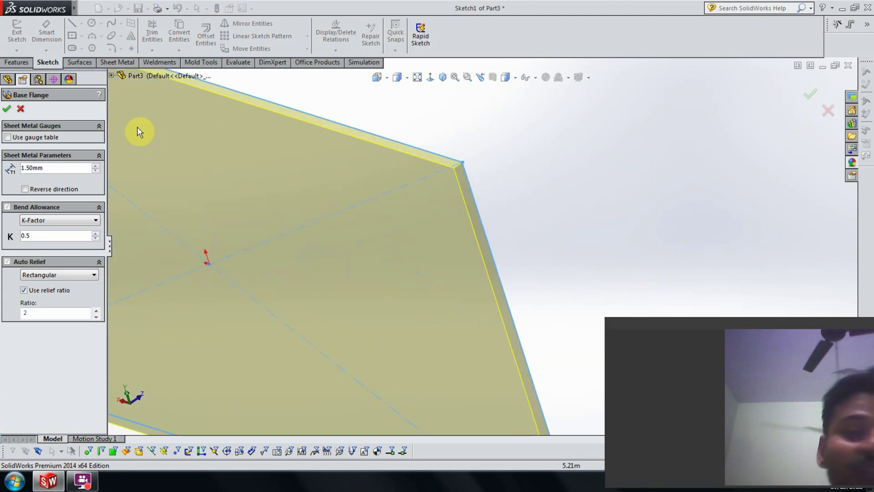
double_click(35, 168)
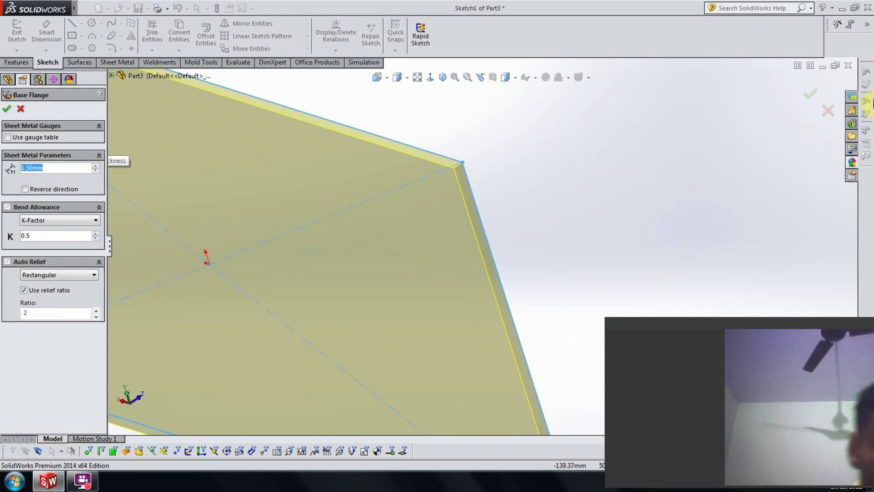
type("1")
key("Return")
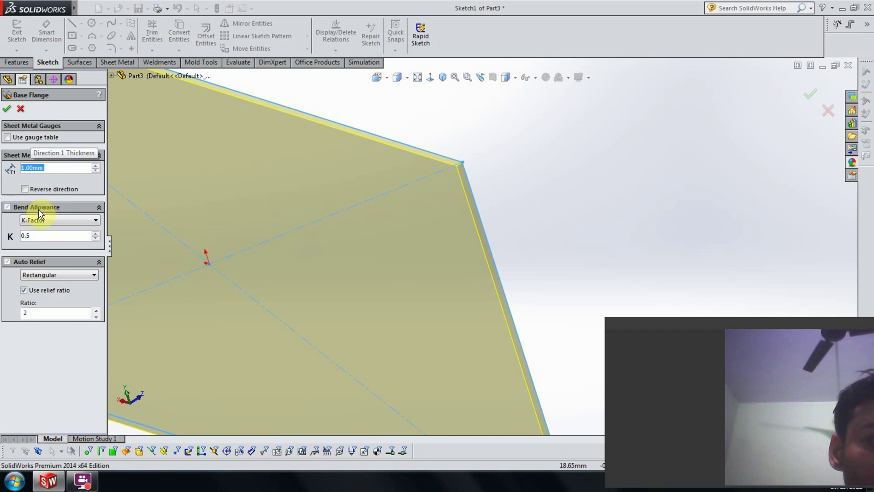
key("z")
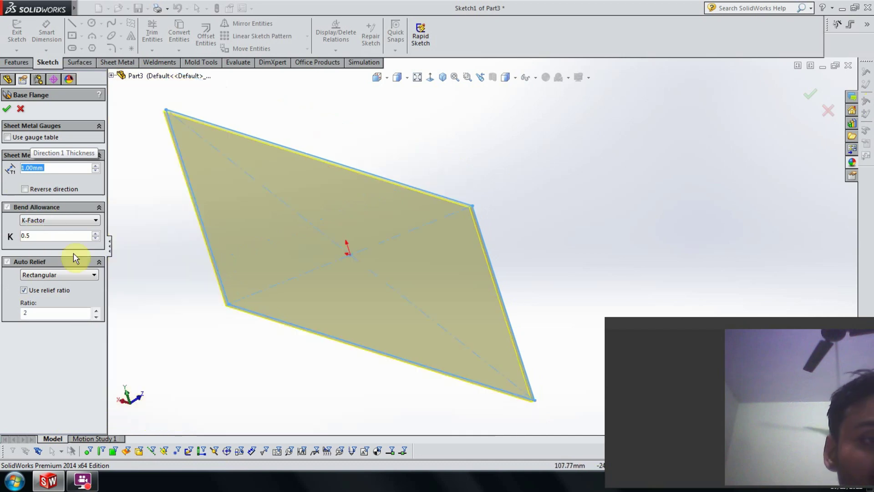
Accept the 1.00 mm base flange and orbit the resulting flat plate.
left_click(7, 110)
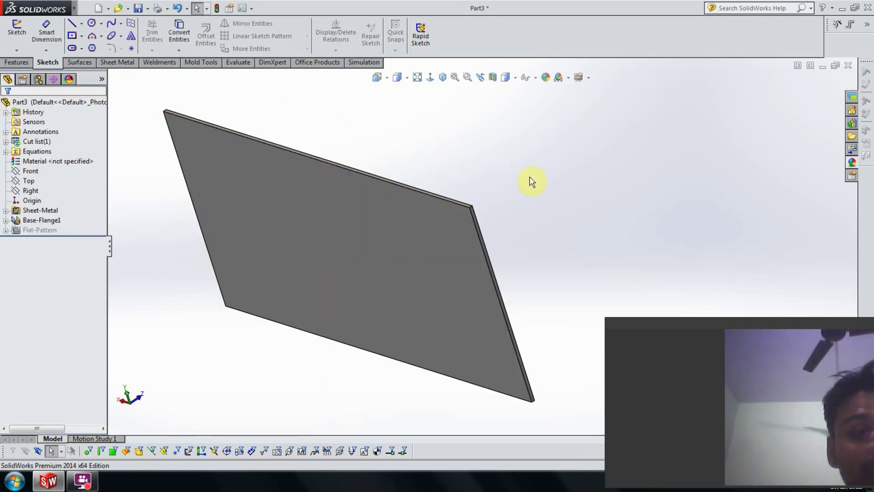
mouse_move(529, 176)
middle_mouse_down()
mouse_move(604, 169)
mouse_move(596, 191)
mouse_move(420, 121)
mouse_move(437, 107)
mouse_move(467, 184)
middle_mouse_up()
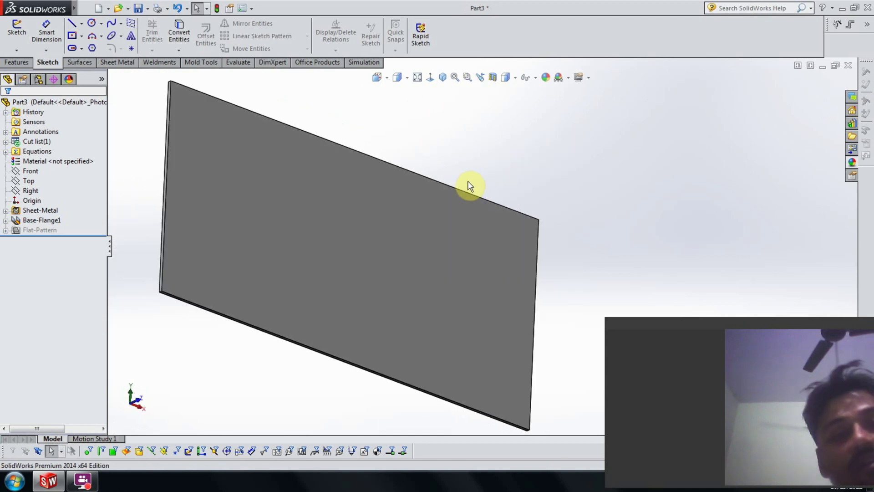
mouse_move(468, 187)
middle_mouse_down()
mouse_move(550, 135)
mouse_move(531, 180)
mouse_move(445, 190)
middle_mouse_up()
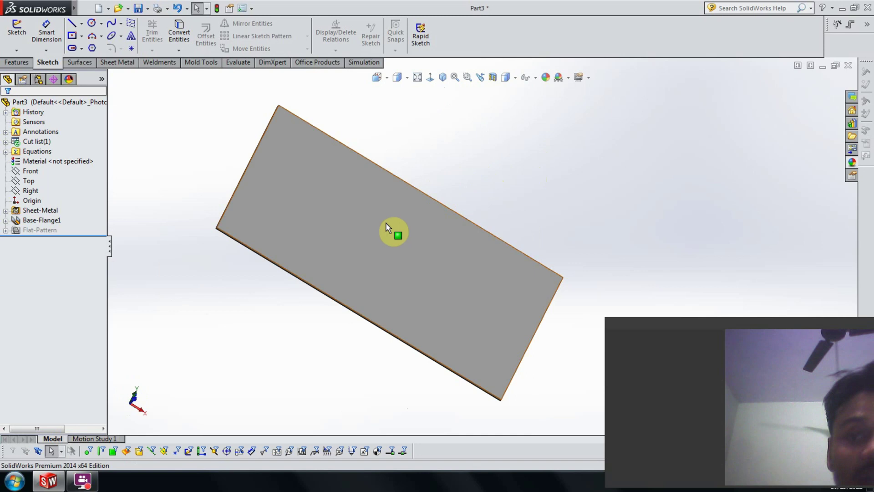
Apply the burnished aluminum appearance from Metal > Aluminum to the whole plate body.
left_click(852, 164)
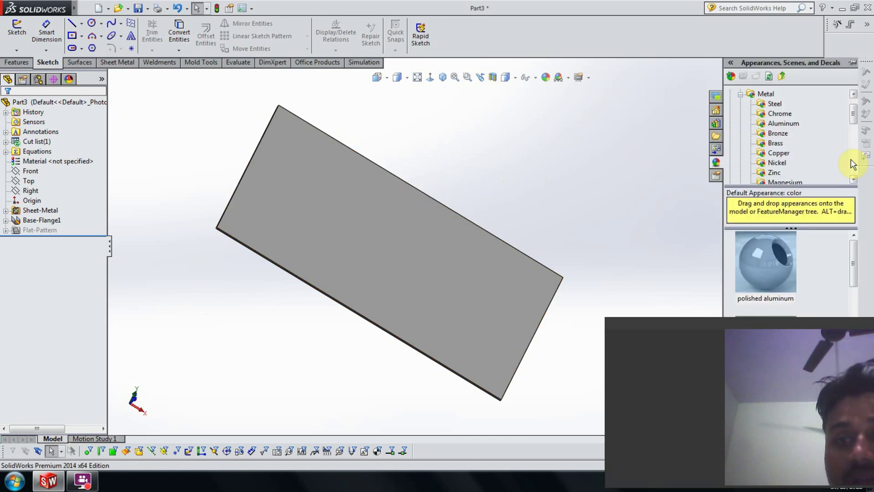
left_click(783, 123)
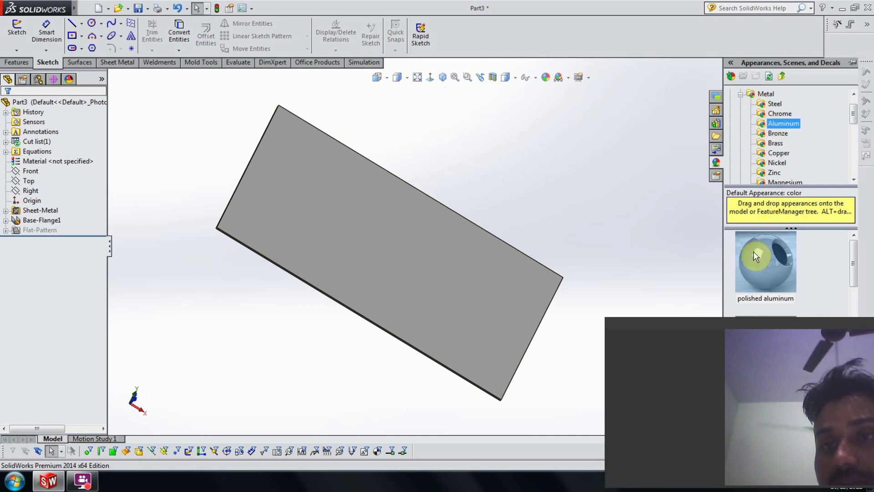
scroll(825, 252, "down", 3)
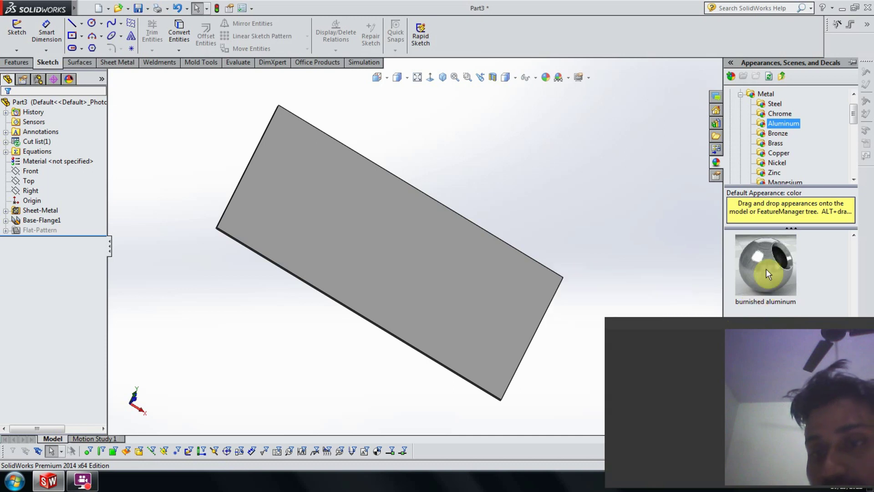
left_click_drag(768, 273, 448, 266)
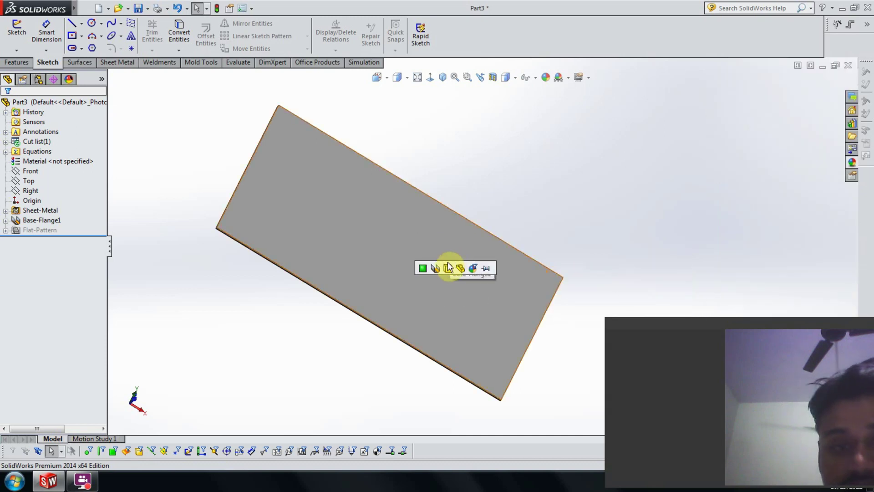
left_click(447, 269)
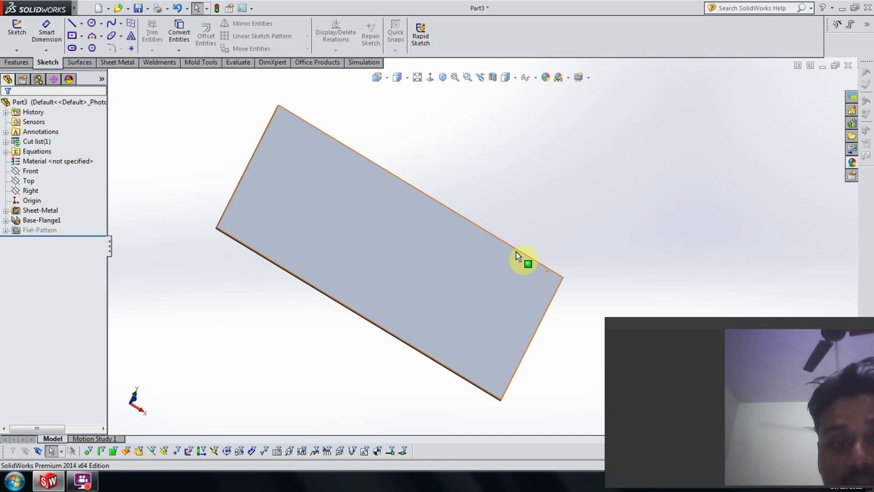
mouse_move(539, 223)
middle_mouse_down()
mouse_move(547, 161)
mouse_move(609, 187)
mouse_move(575, 47)
mouse_move(469, 14)
mouse_move(459, 47)
mouse_move(520, 140)
mouse_move(504, 193)
middle_mouse_up()
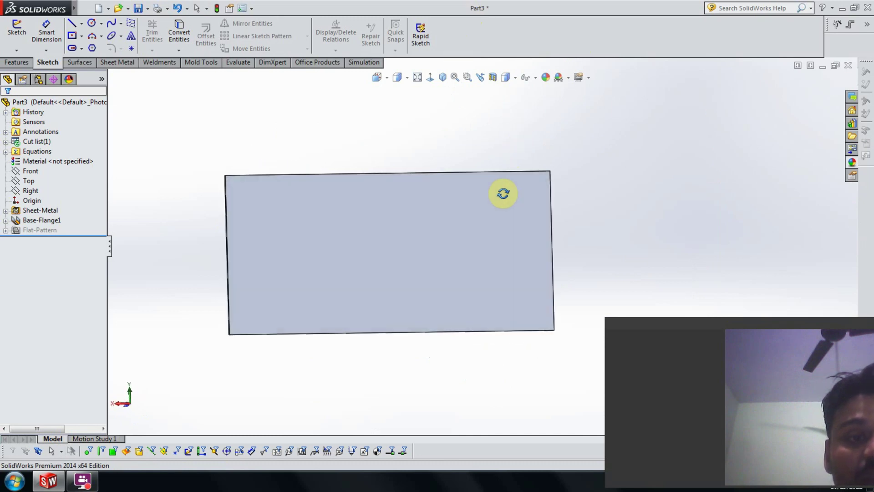
Place a simple hole near the plate's left side with a 20 mm diameter.
left_click(117, 61)
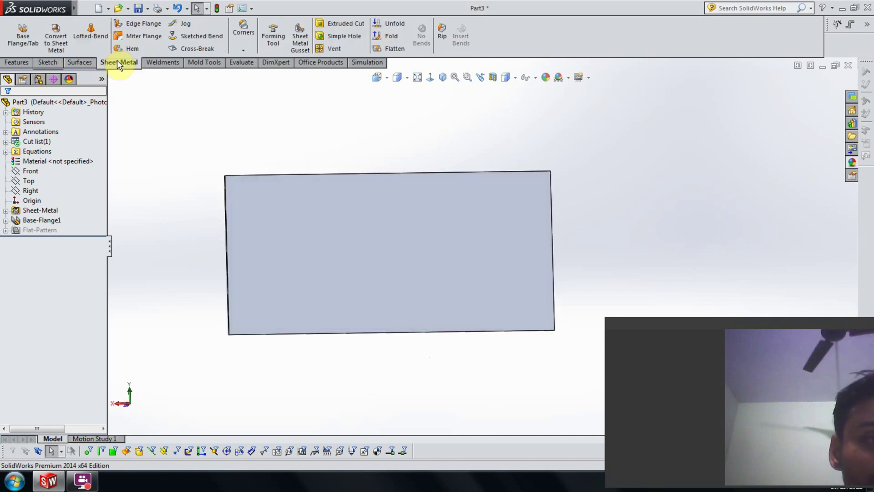
left_click(325, 35)
left_click(284, 236)
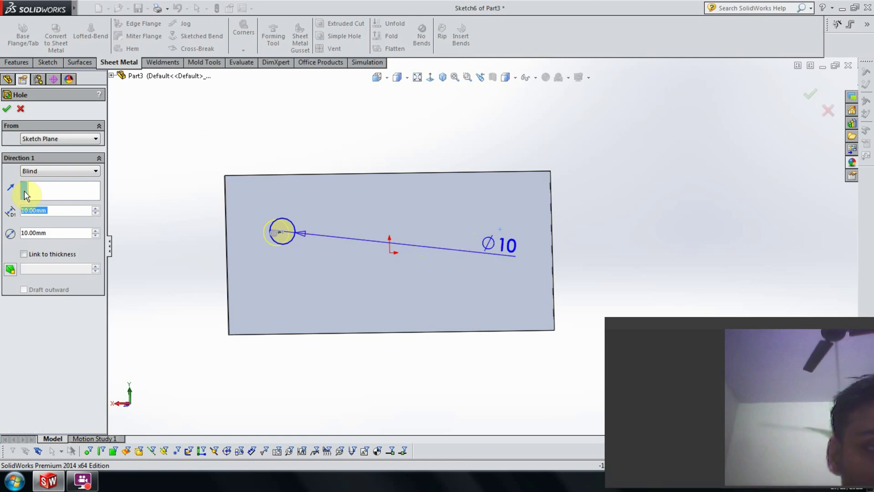
left_click(42, 233)
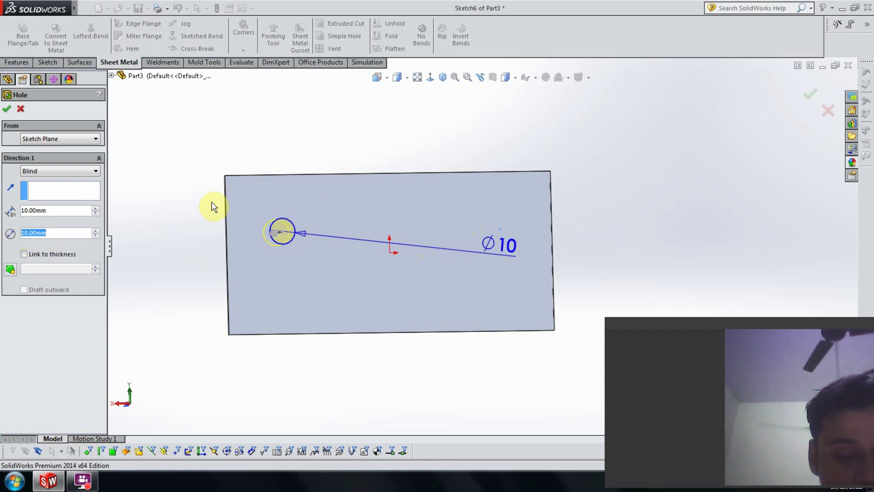
type("20")
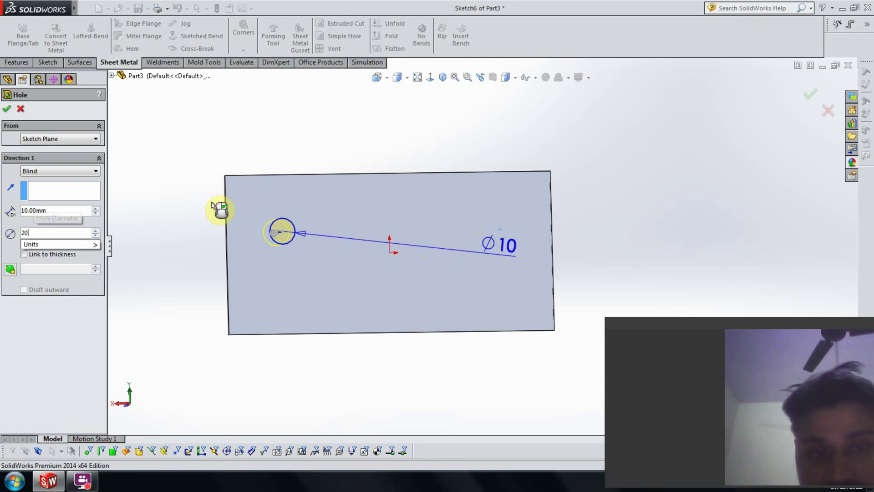
key("Return")
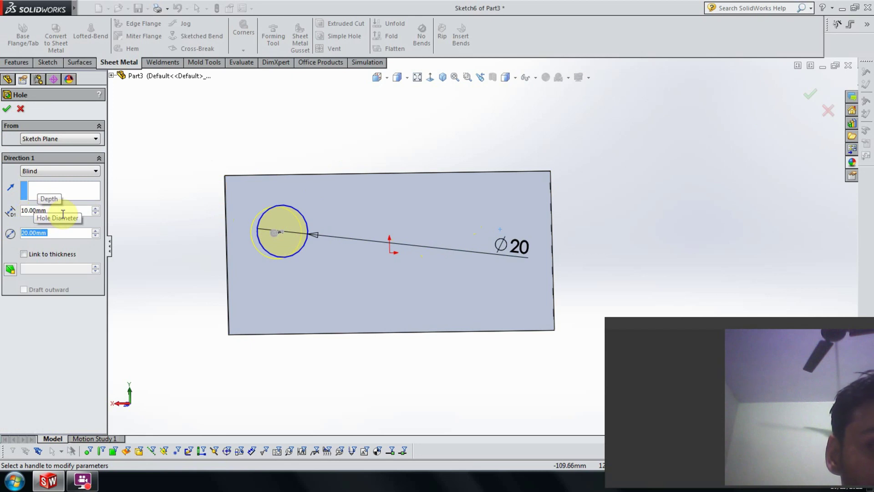
Drag the hole depth to 50 mm and create the hole.
middle_click_drag(380, 212, 441, 274)
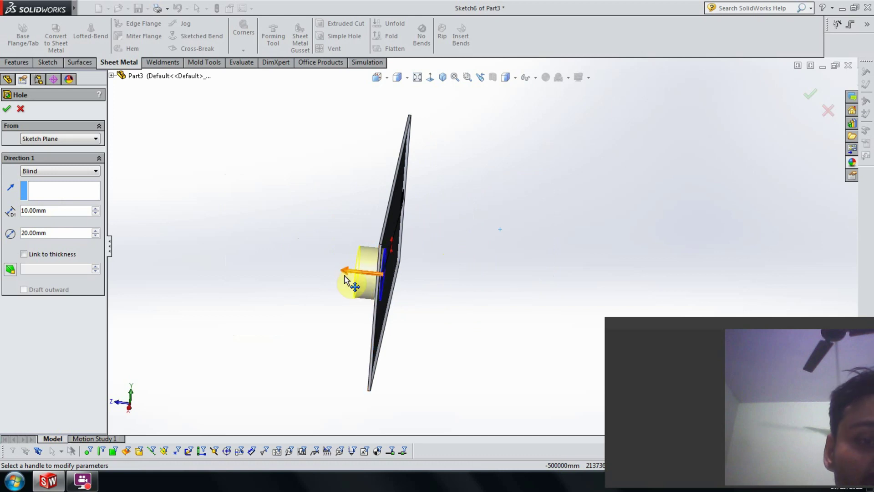
left_click_drag(345, 271, 232, 262)
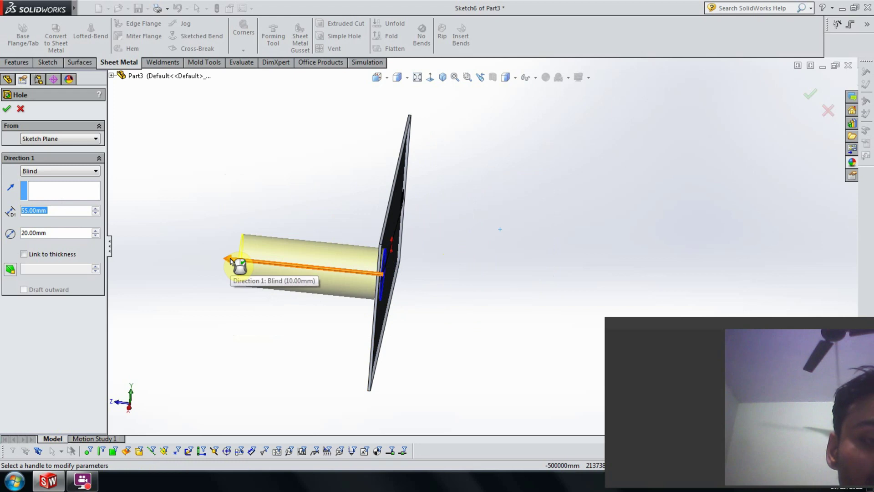
mouse_move(232, 261)
left_mouse_down()
mouse_move(291, 273)
mouse_move(278, 267)
left_mouse_up()
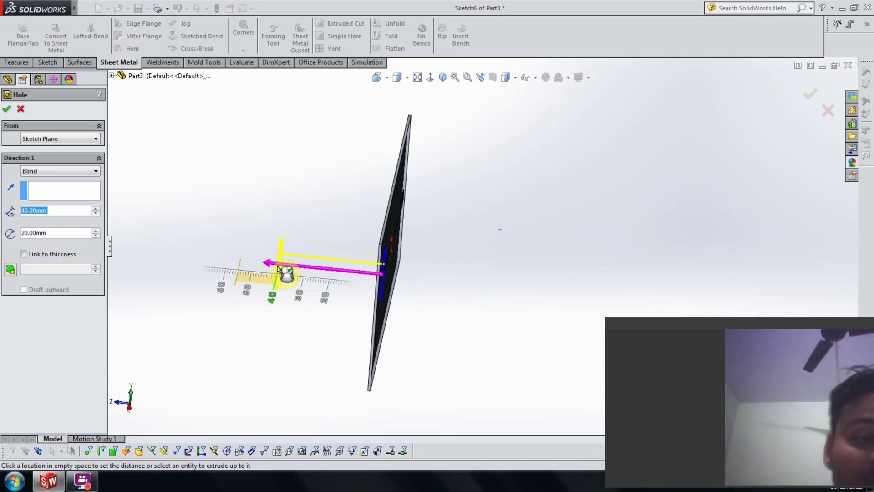
left_click_drag(278, 268, 256, 252)
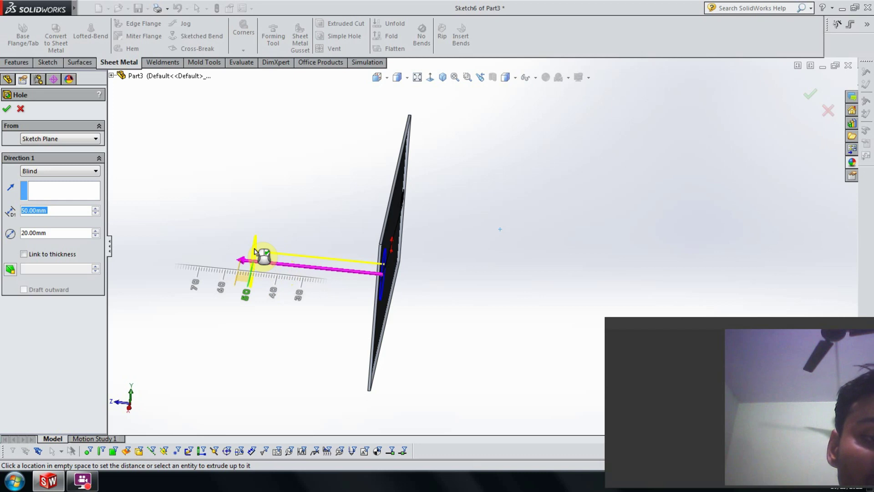
left_click(256, 252)
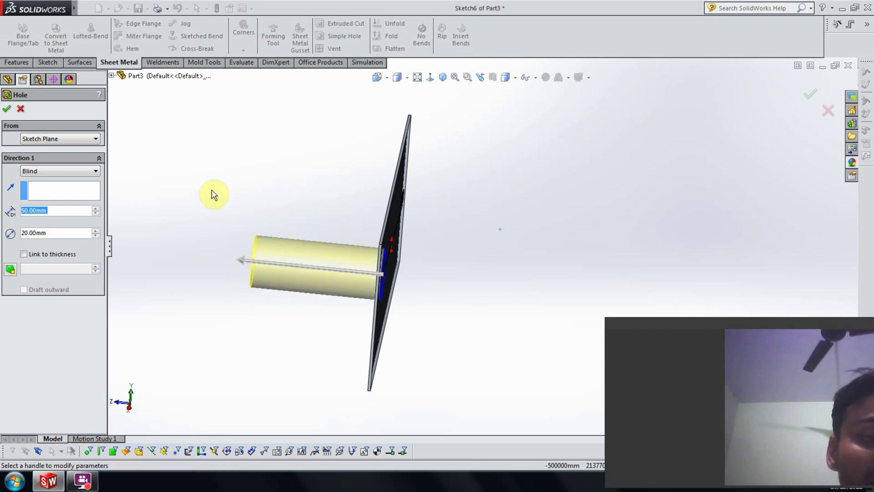
left_click(7, 109)
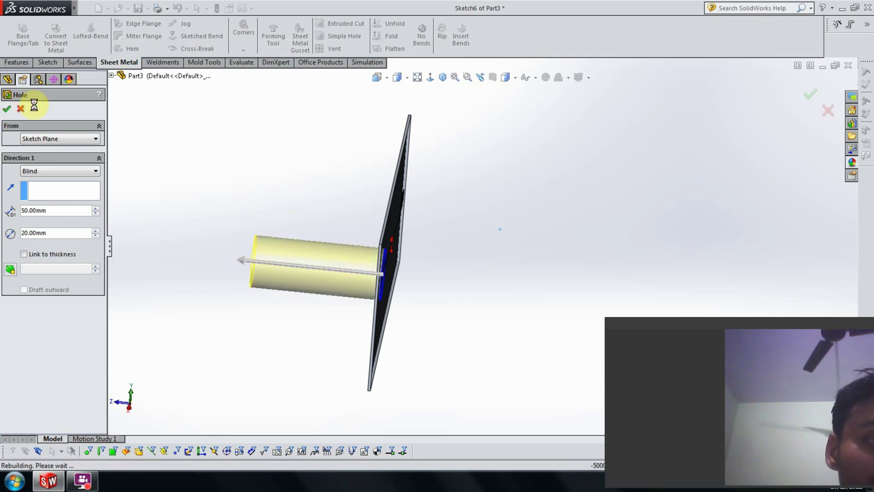
left_click(241, 134)
mouse_move(519, 214)
middle_mouse_down()
mouse_move(466, 159)
mouse_move(419, 132)
mouse_move(436, 157)
middle_mouse_up()
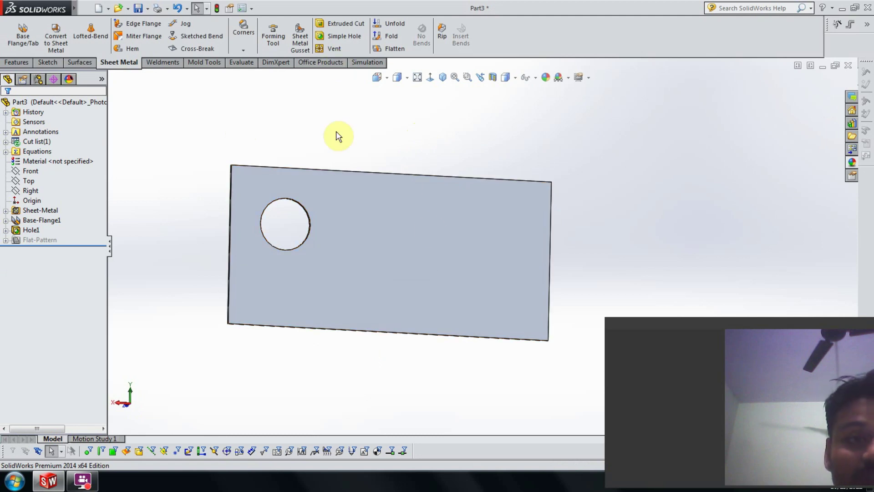
mouse_move(429, 224)
middle_mouse_down()
mouse_move(445, 209)
mouse_move(539, 195)
mouse_move(556, 248)
mouse_move(486, 256)
mouse_move(605, 263)
mouse_move(470, 205)
mouse_move(318, 199)
mouse_move(361, 232)
middle_mouse_up()
mouse_move(594, 106)
middle_mouse_down()
mouse_move(551, 293)
mouse_move(583, 231)
mouse_move(520, 230)
mouse_move(475, 124)
mouse_move(386, 273)
mouse_move(350, 246)
middle_mouse_up()
Start an edge flange on the plate's long top edge.
left_click(154, 21)
mouse_move(295, 288)
middle_mouse_down()
mouse_move(326, 169)
mouse_move(304, 242)
middle_mouse_up()
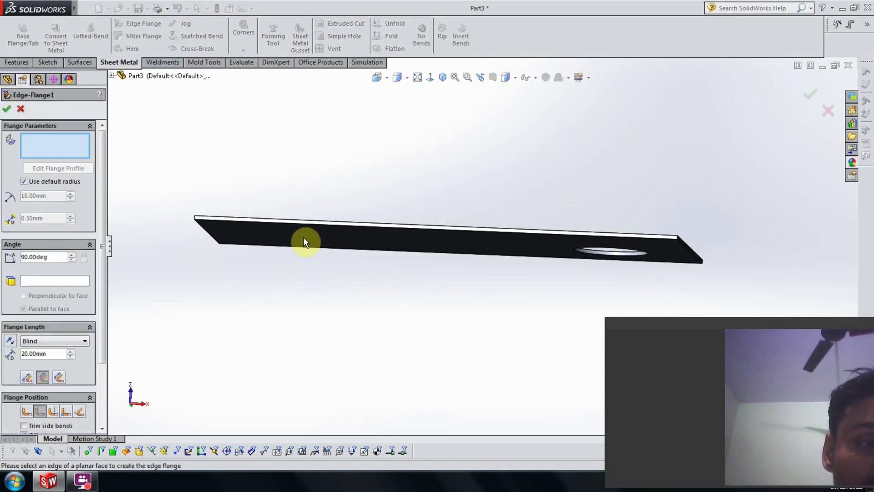
left_click(326, 206)
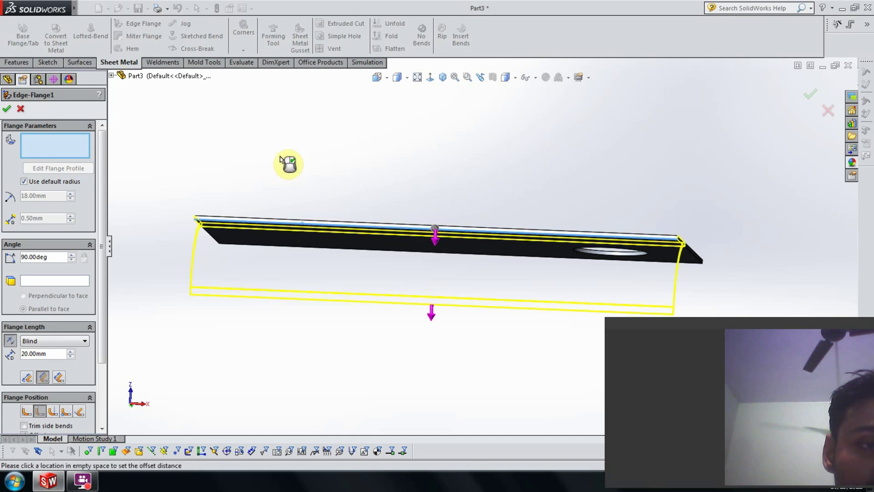
mouse_move(288, 163)
middle_mouse_down()
mouse_move(287, 181)
mouse_move(290, 157)
middle_mouse_up()
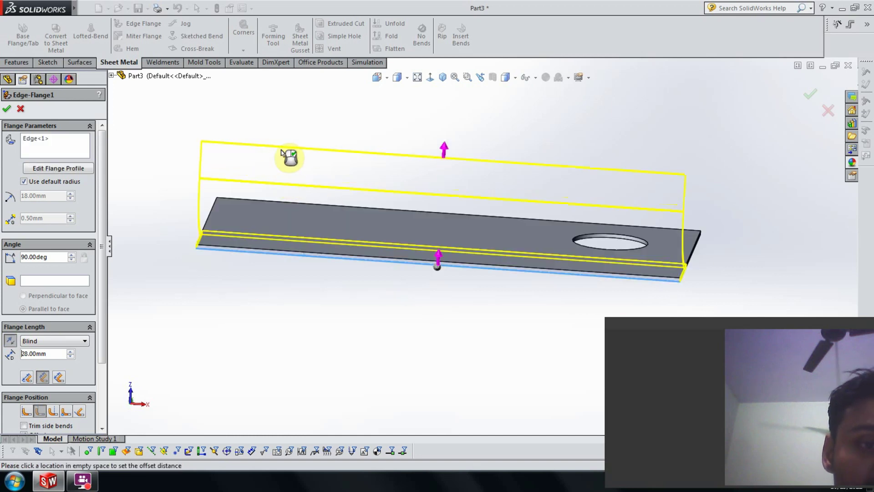
Replace the default bend radius with a custom 0.10 mm radius.
left_click(24, 181)
left_click(46, 198)
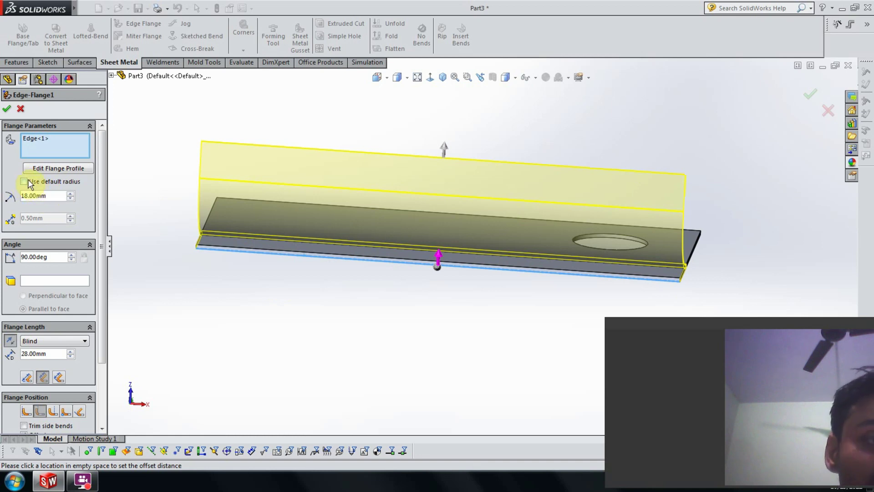
double_click(50, 196)
mouse_move(240, 214)
middle_mouse_down()
mouse_move(409, 259)
mouse_move(410, 268)
middle_mouse_up()
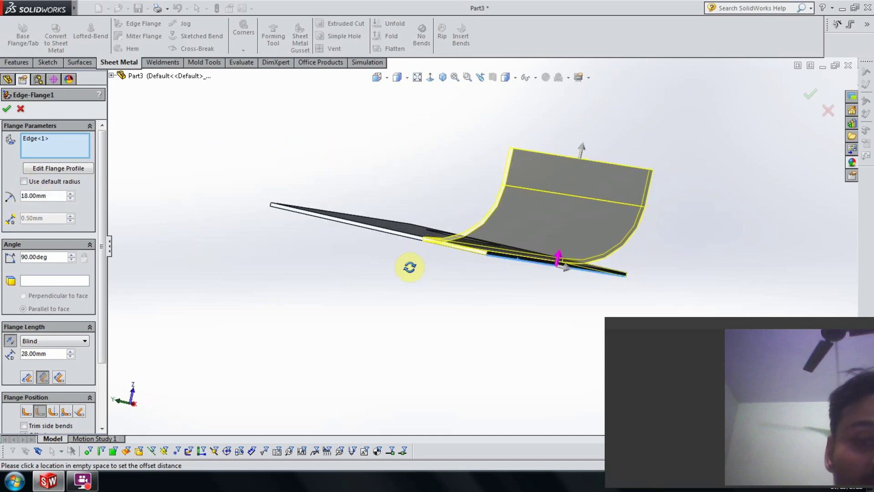
left_click(54, 197)
left_click_drag(55, 200, 8, 194)
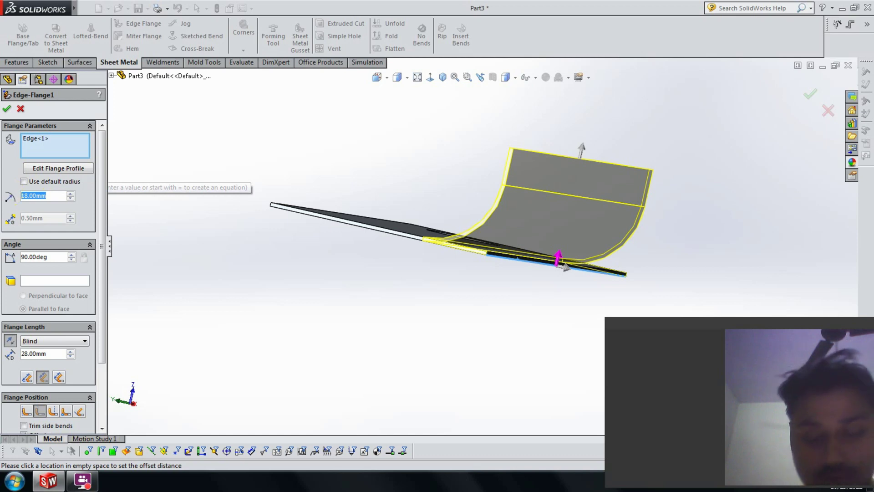
type("0.1")
key("Return")
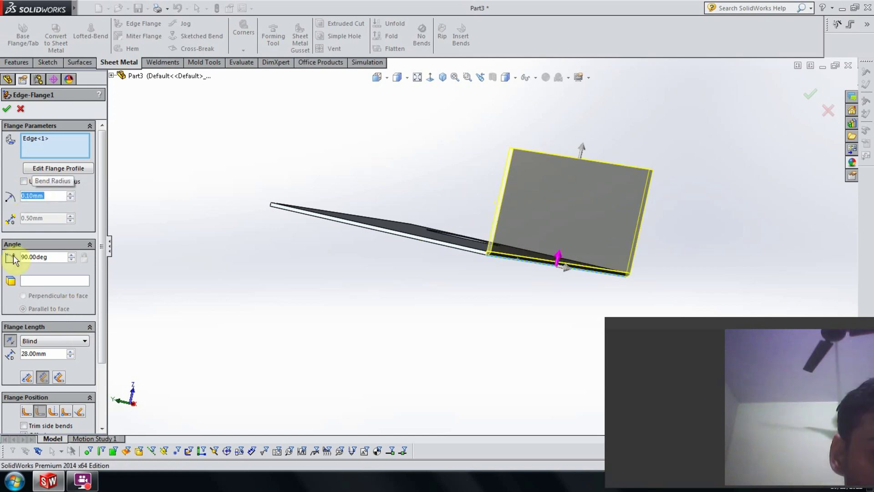
mouse_move(480, 234)
middle_mouse_down()
mouse_move(557, 271)
mouse_move(547, 247)
mouse_move(508, 221)
mouse_move(506, 229)
mouse_move(494, 169)
mouse_move(504, 175)
middle_mouse_up()
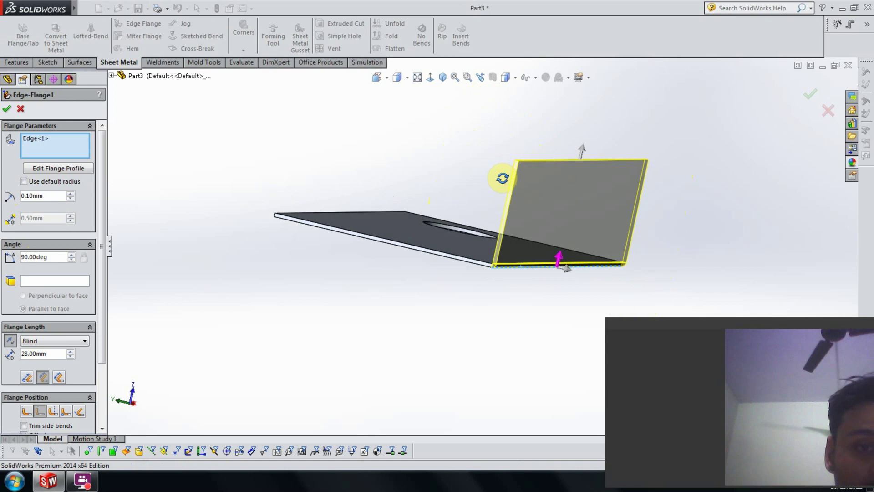
Add the three remaining plate edges to the edge flange and confirm it.
scroll(433, 255, "down", 3)
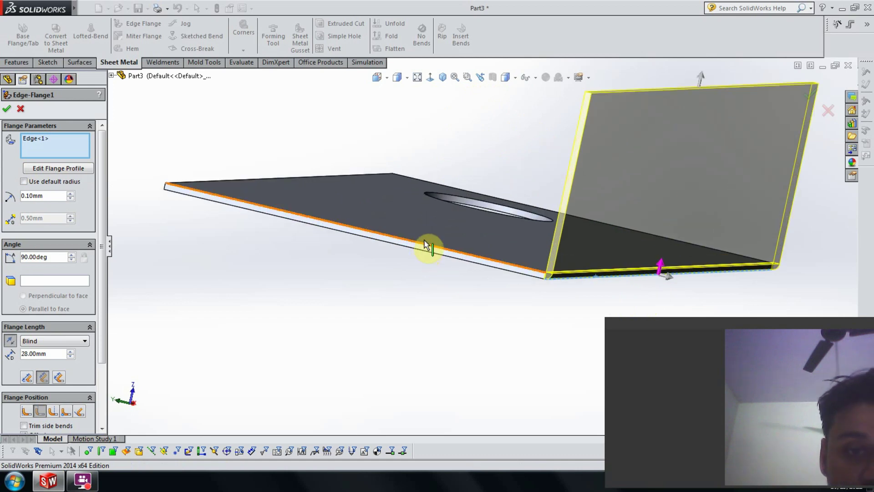
left_click(425, 245)
mouse_move(395, 177)
middle_mouse_down()
mouse_move(335, 177)
mouse_move(390, 225)
middle_mouse_up()
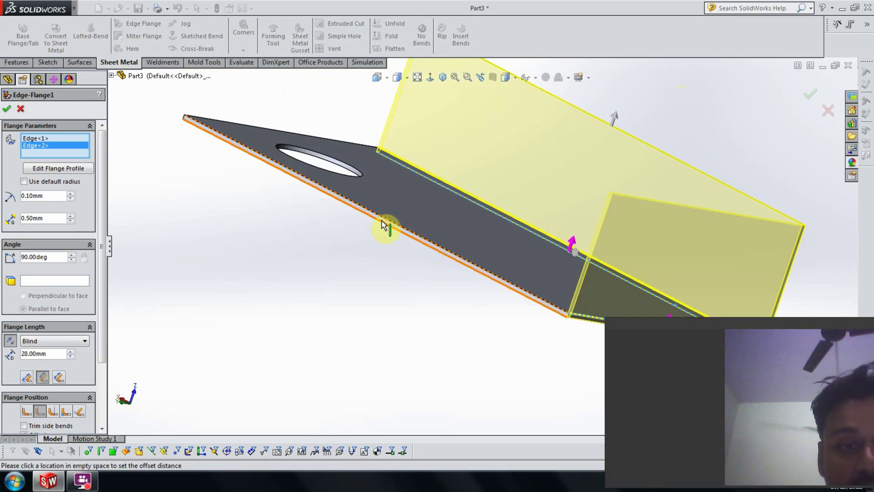
left_click(383, 223)
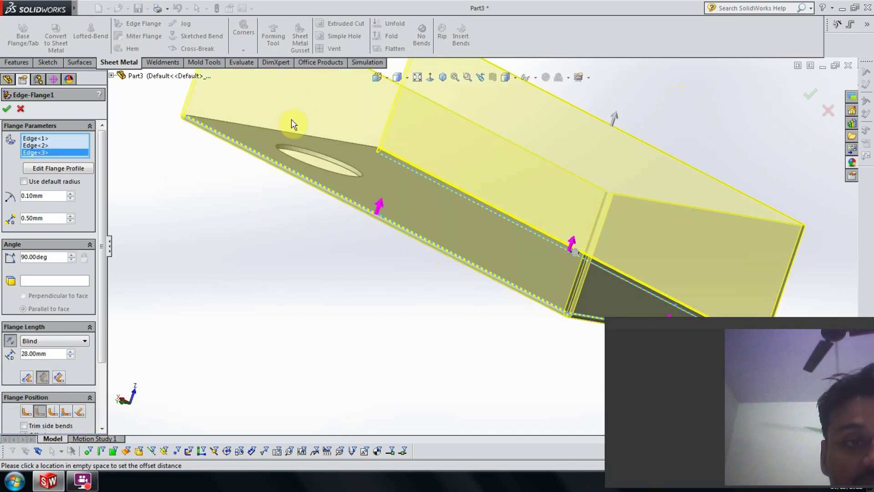
mouse_move(291, 123)
middle_mouse_down()
mouse_move(398, 324)
mouse_move(256, 184)
middle_mouse_up()
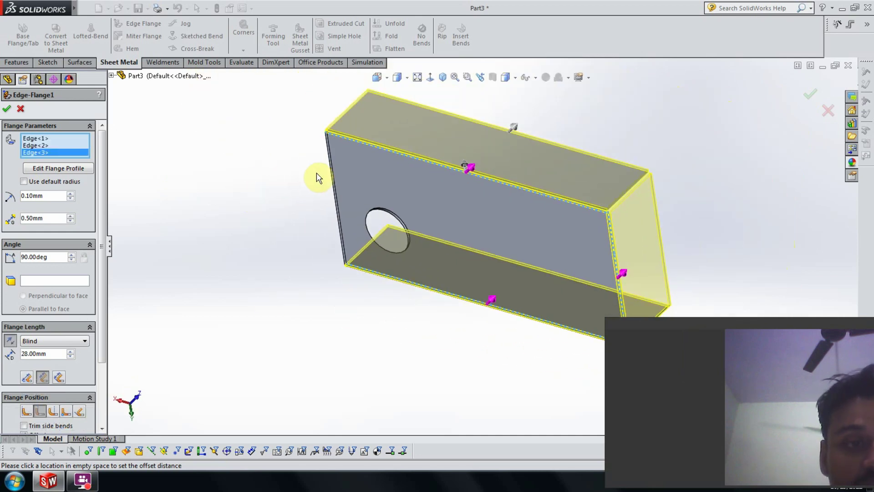
left_click(330, 179)
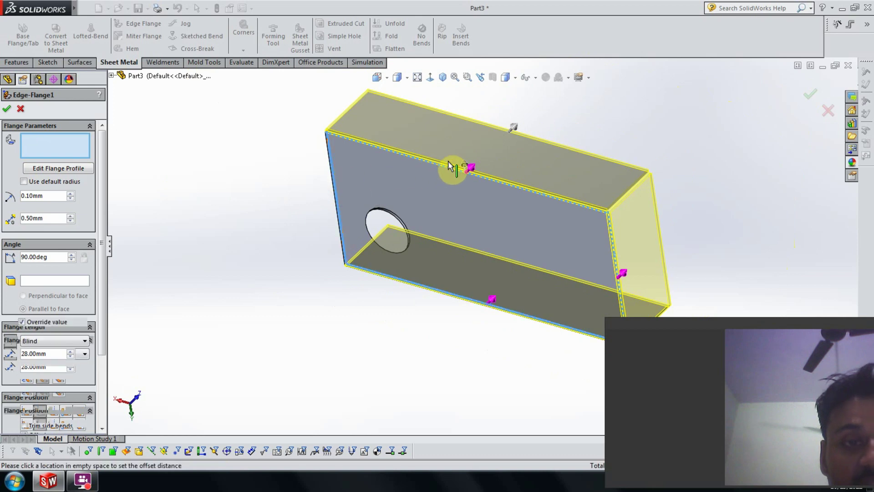
left_click(810, 97)
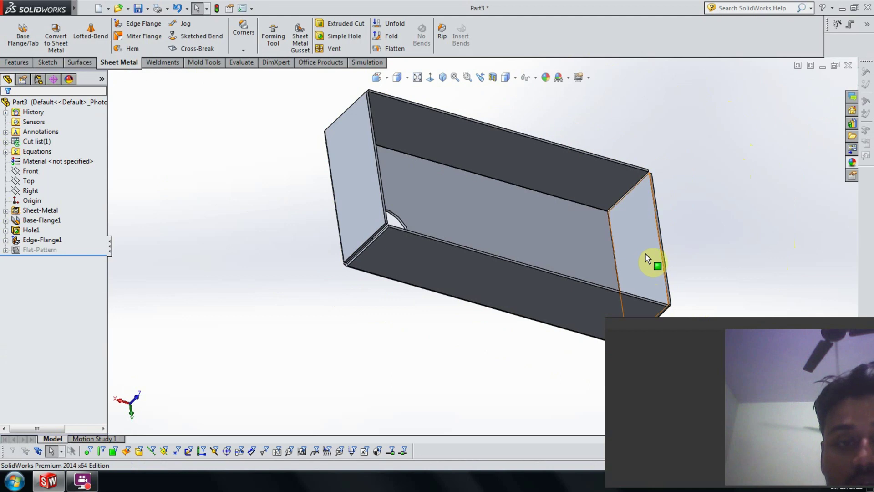
mouse_move(667, 238)
middle_mouse_down()
mouse_move(542, 180)
mouse_move(477, 219)
mouse_move(526, 295)
mouse_move(542, 228)
mouse_move(536, 238)
mouse_move(605, 198)
mouse_move(631, 220)
mouse_move(621, 232)
mouse_move(452, 209)
mouse_move(484, 252)
mouse_move(501, 332)
mouse_move(556, 218)
mouse_move(553, 250)
middle_mouse_up()
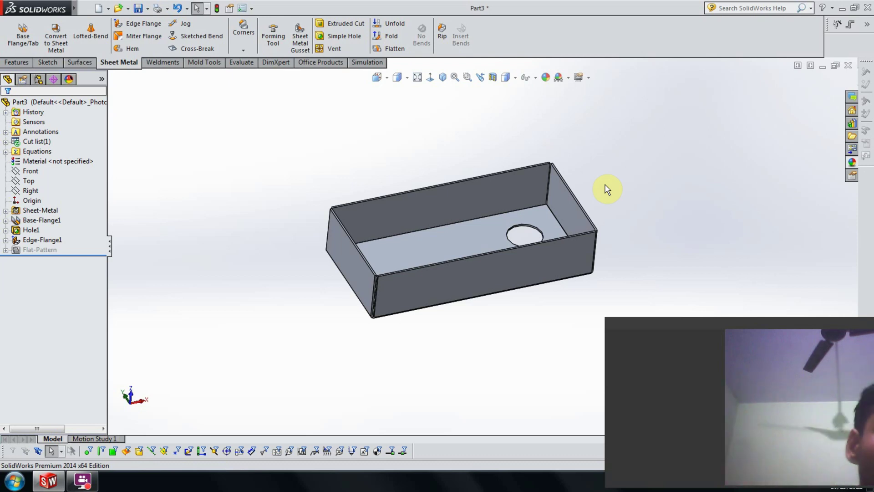
middle_click_drag(524, 179, 489, 211)
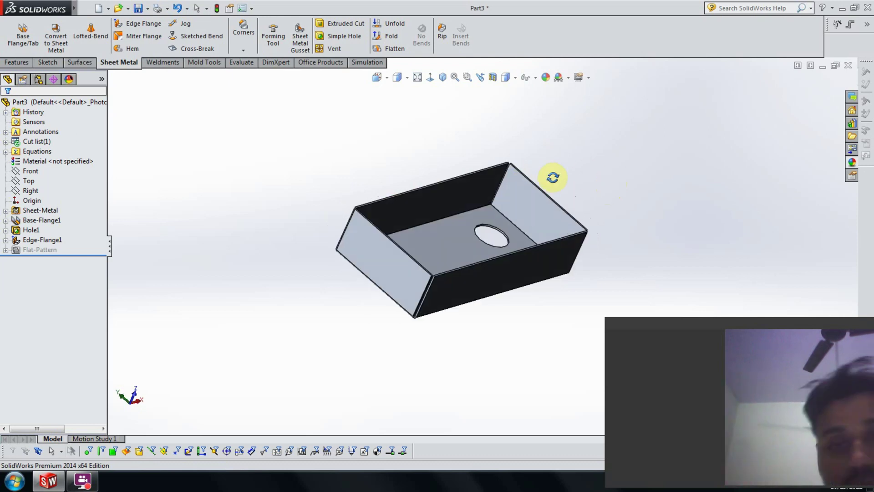
scroll(488, 212, "down", 2)
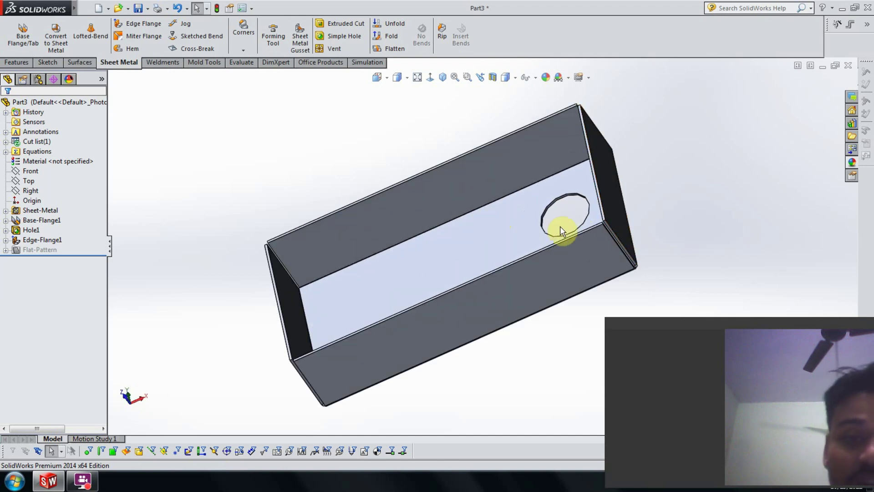
mouse_move(556, 228)
middle_mouse_down()
mouse_move(567, 248)
mouse_move(560, 219)
middle_mouse_up()
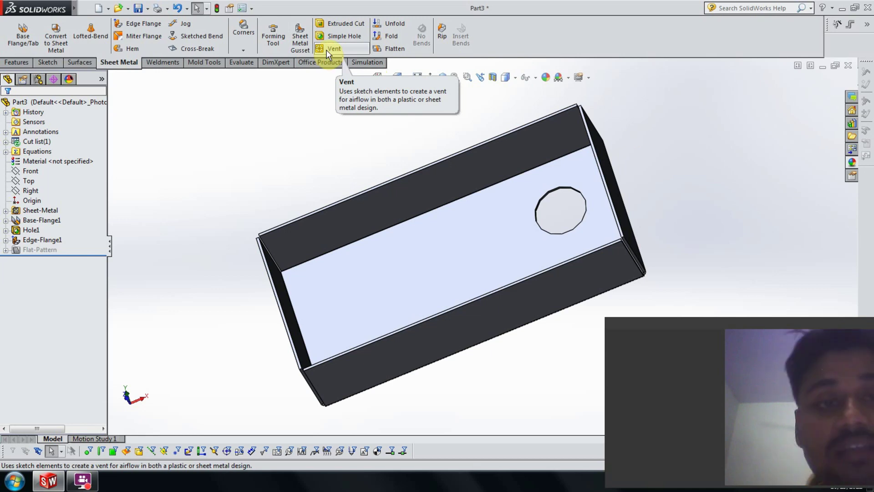
scroll(469, 249, "up", 3)
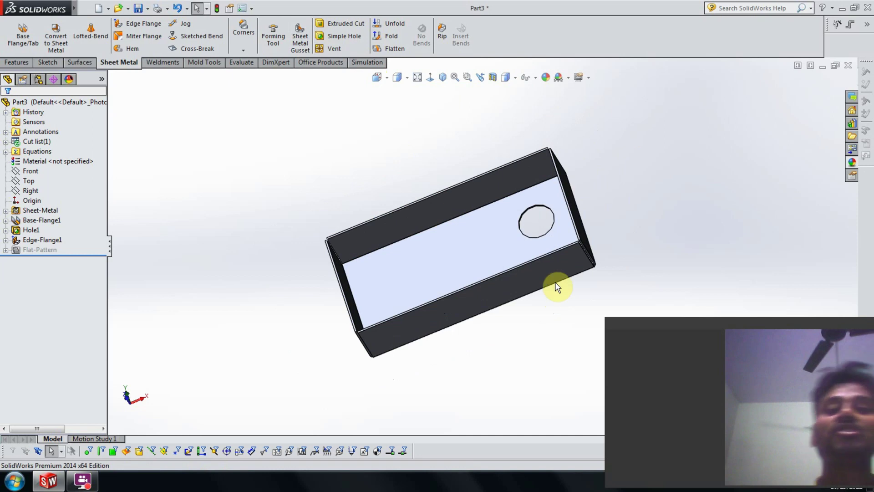
scroll(573, 239, "down", 2)
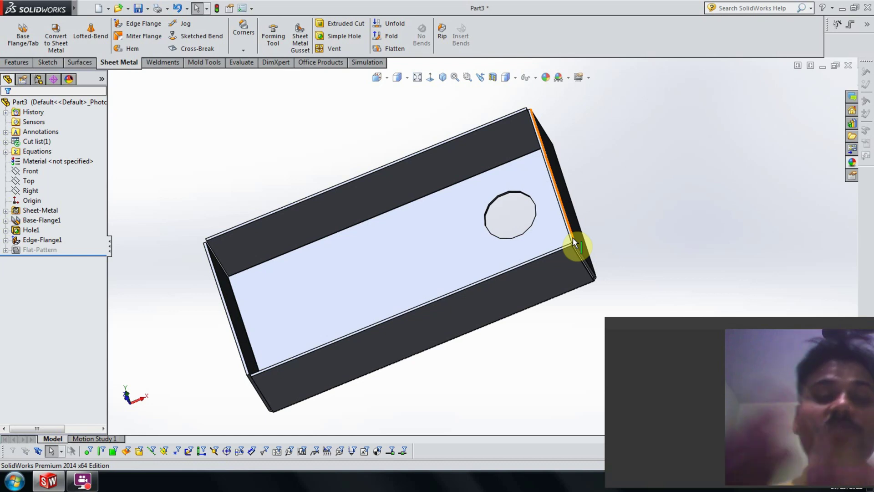
mouse_move(588, 203)
middle_mouse_down()
mouse_move(688, 194)
mouse_move(656, 193)
middle_mouse_up()
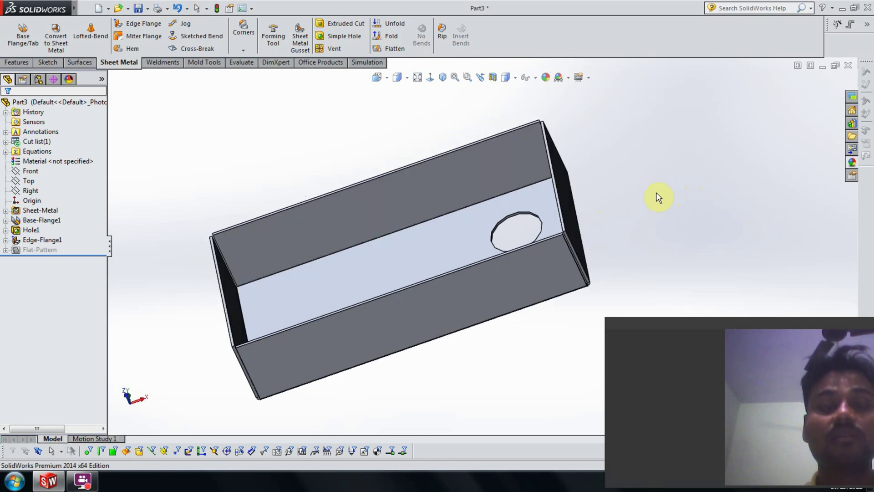
key("Escape")
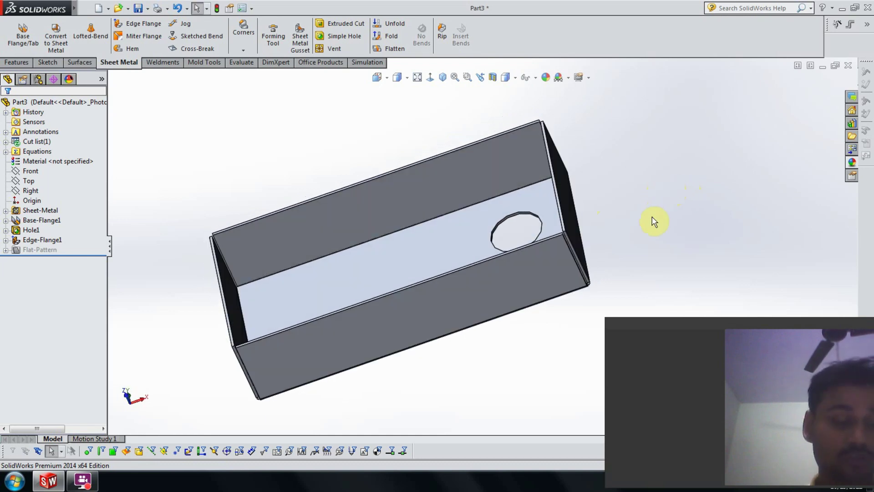